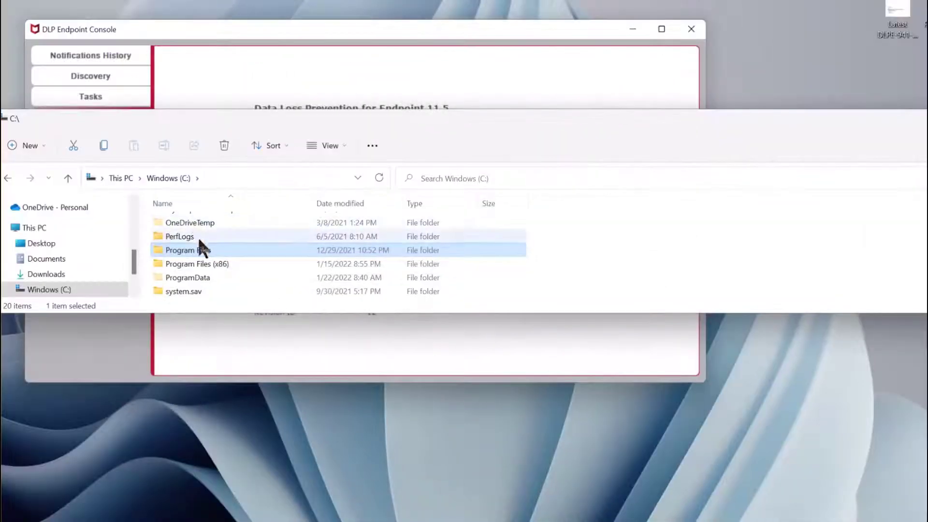
# Step: Browse through ProgramData, McAfee, DLP and Agent into the empty RepBuf folder
pyautogui.click(205, 283)
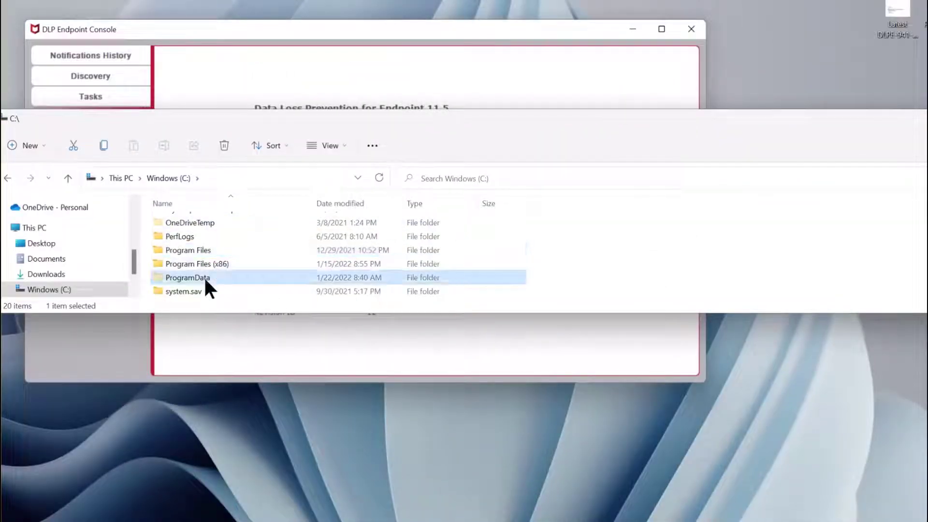
pyautogui.doubleClick(206, 279)
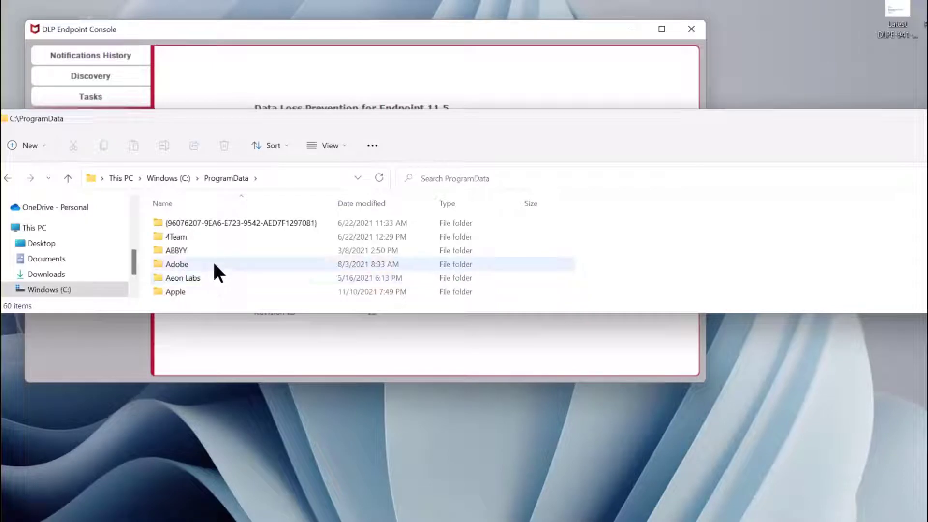
pyautogui.scroll(-5, 290, 256)
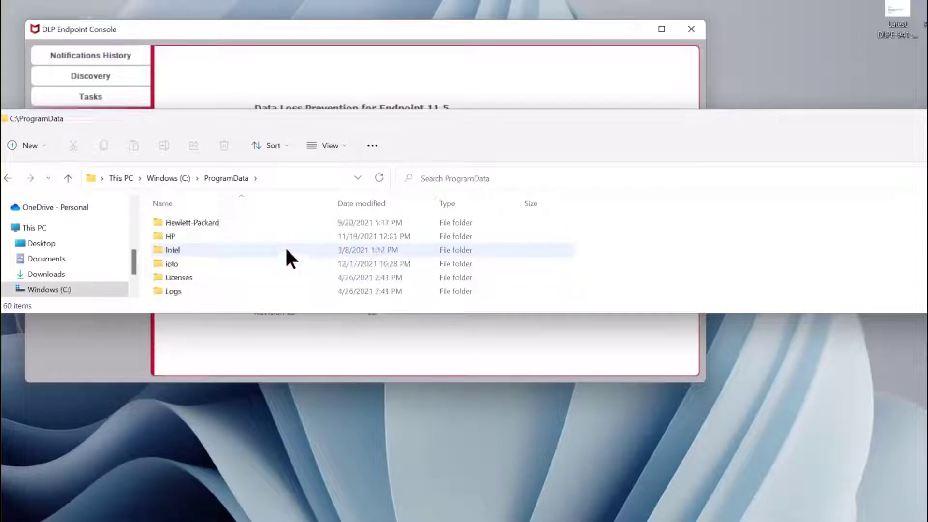
pyautogui.scroll(-2, 285, 243)
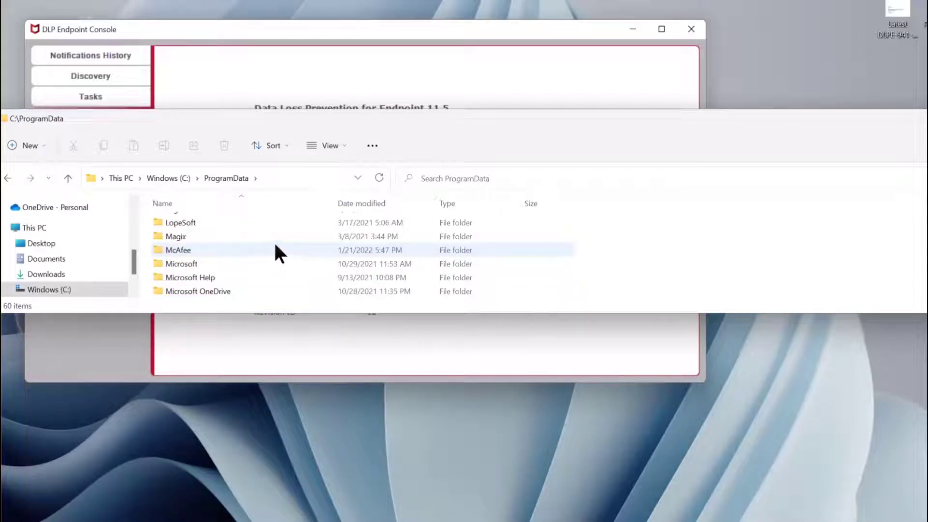
pyautogui.doubleClick(175, 250)
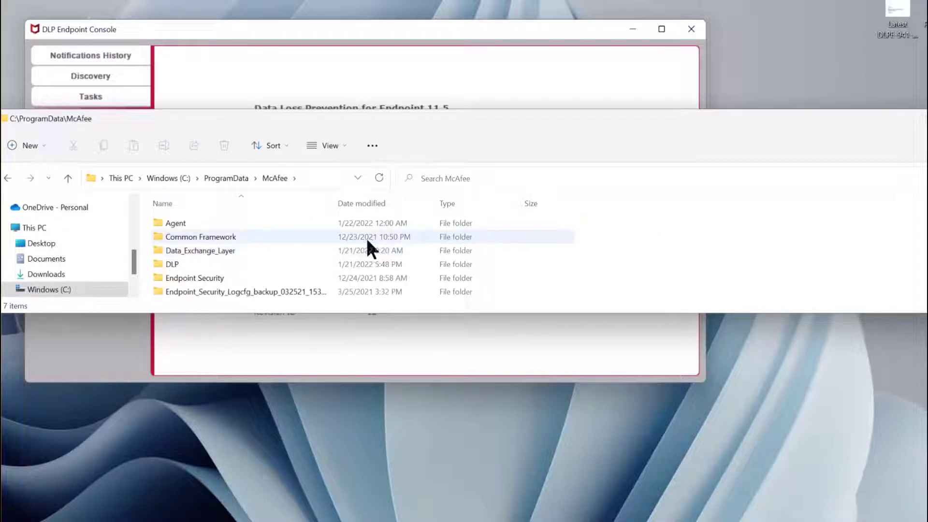
pyautogui.doubleClick(179, 265)
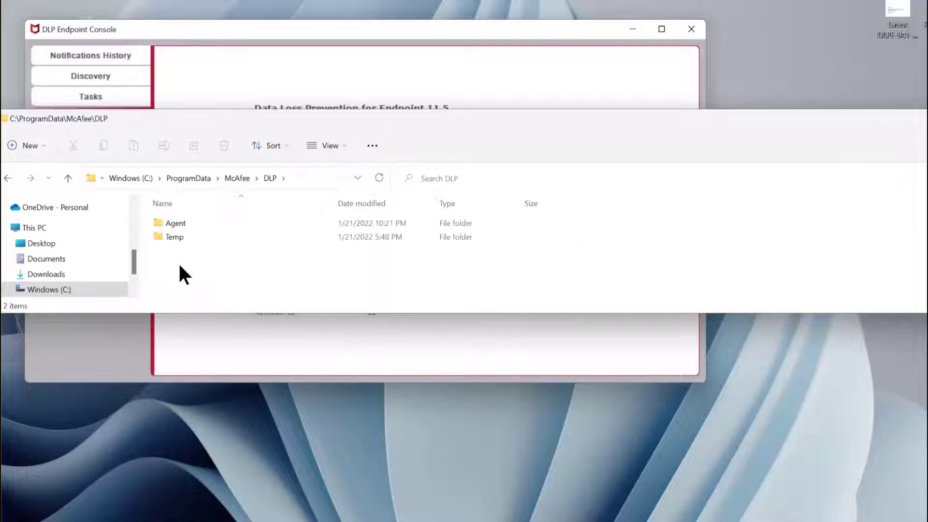
pyautogui.doubleClick(182, 223)
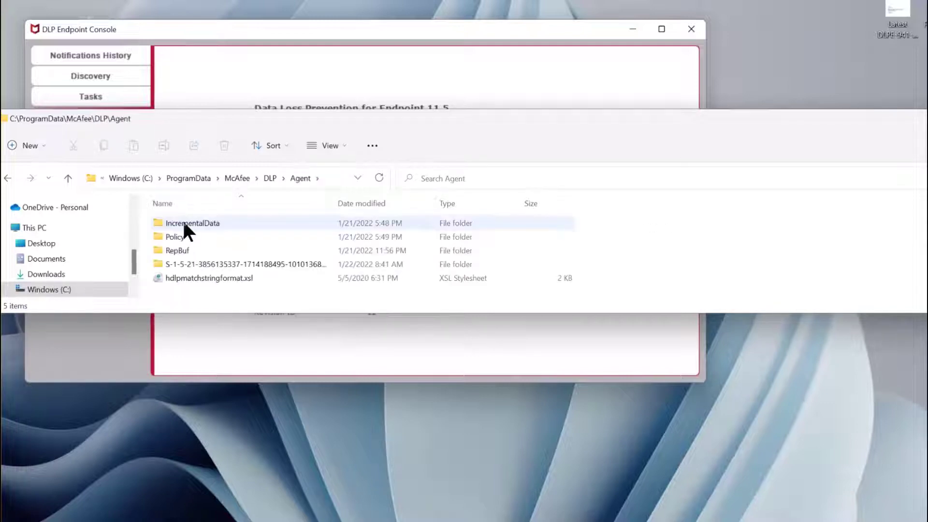
pyautogui.doubleClick(190, 248)
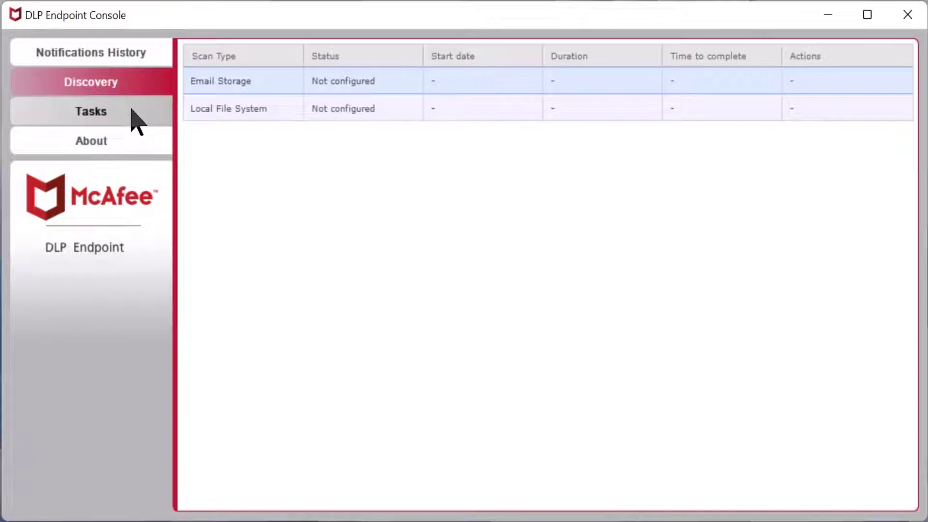
# Step: Review the bypass and quarantine tasks on the Tasks tab, then the About tab's version and status
pyautogui.click(137, 121)
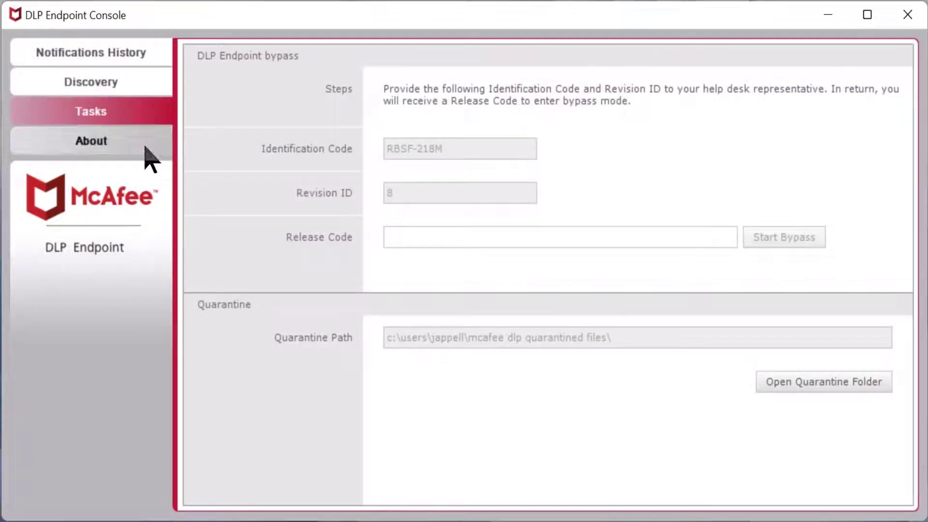
pyautogui.click(138, 147)
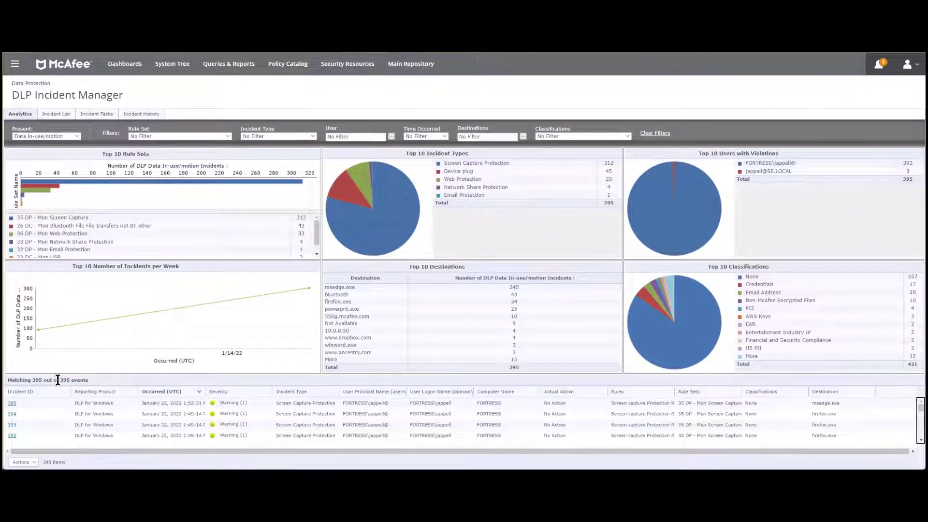
# Step: Open incident 395 and try its ScreenCapture.jpg evidence, which is reported unavailable
pyautogui.click(10, 405)
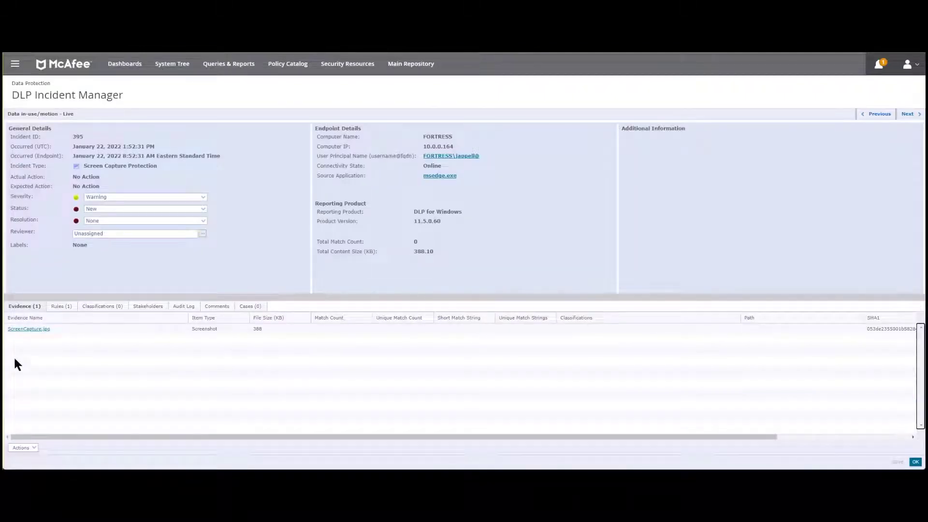
pyautogui.click(29, 329)
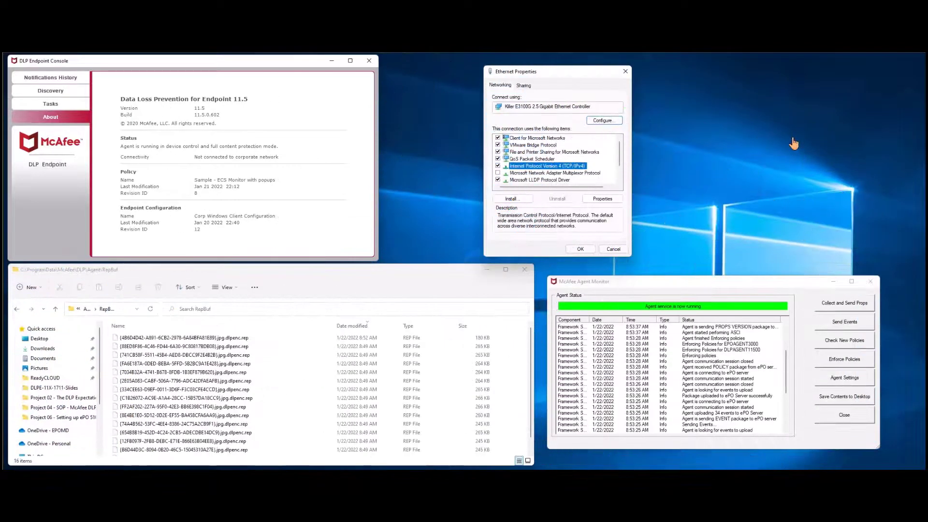
# Step: Show the Ethernet IPv4 properties beside the ipconfig /all output listing DHCP address 10.0.0.174
pyautogui.doubleClick(560, 166)
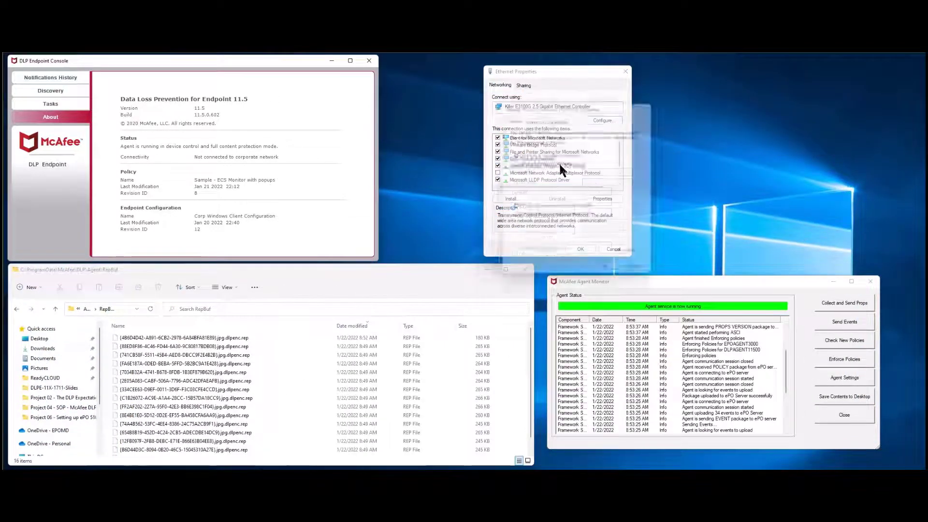
pyautogui.moveTo(584, 103); pyautogui.dragTo(730, 71)
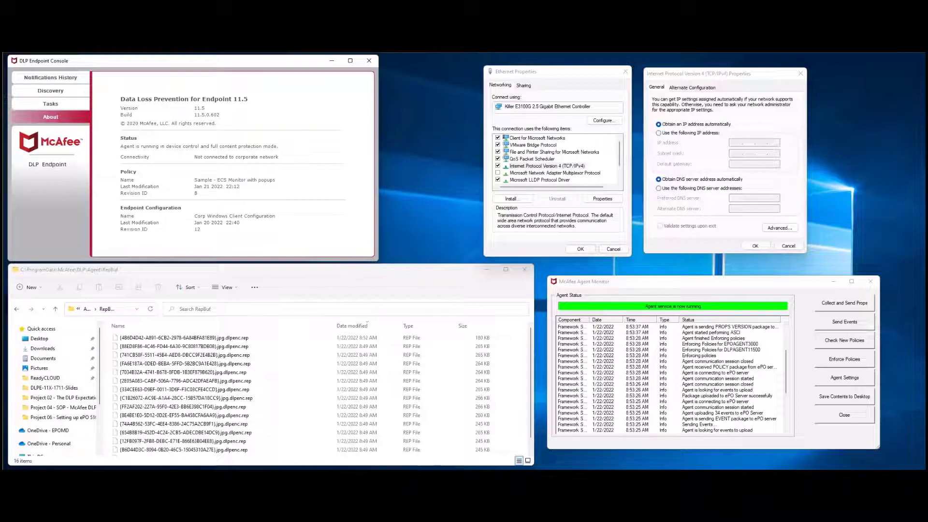
pyautogui.hotkey('alt', 'Tab')
pyautogui.moveTo(452, 339); pyautogui.dragTo(406, 73)
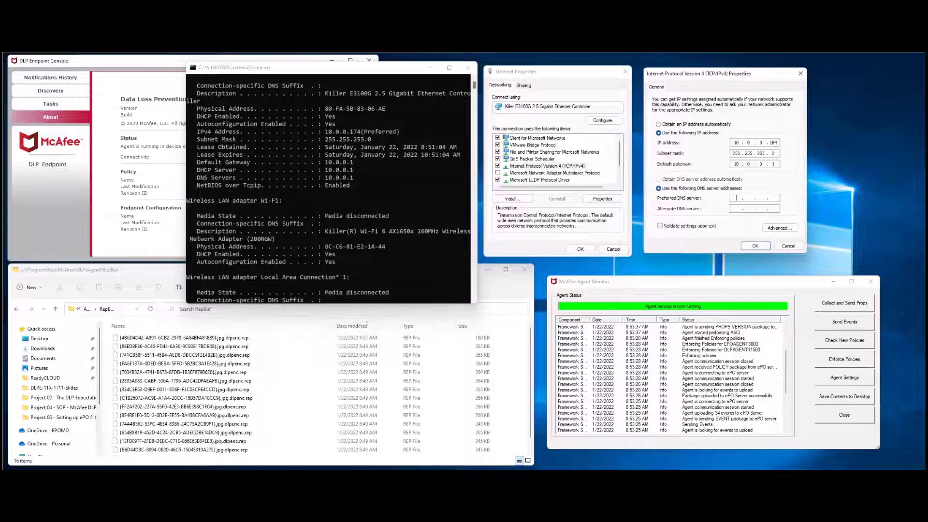
# Step: Enter preferred DNS 10.0.0.254 and an alternate DNS, and apply the static IPv4 settings
pyautogui.write('10 . . .')
pyautogui.write('0 . ')
pyautogui.write('0 . 254')
pyautogui.press('Tab')
pyautogui.write('10.0.')
pyautogui.click(755, 246)
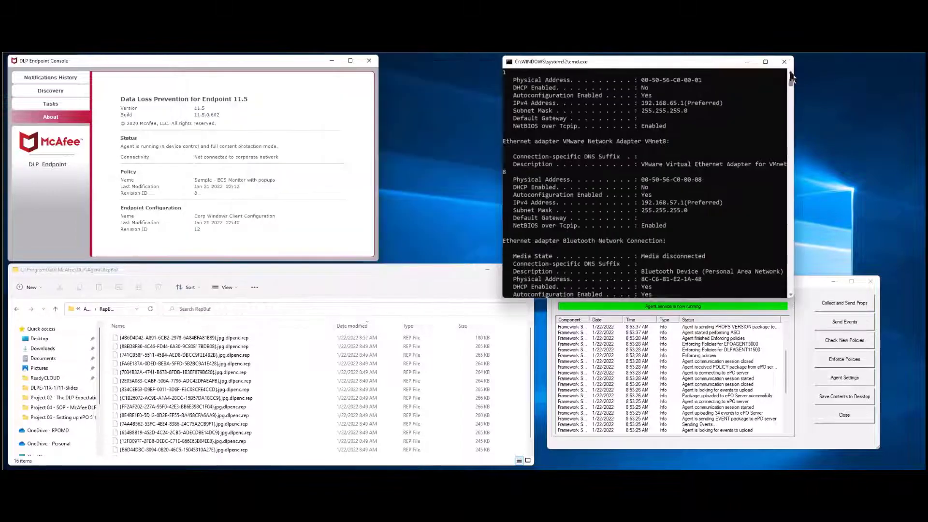
# Step: Reposition the command window and scroll up to review the updated IP configuration
pyautogui.moveTo(791, 97); pyautogui.dragTo(792, 77)
pyautogui.scroll(8, 791, 74)
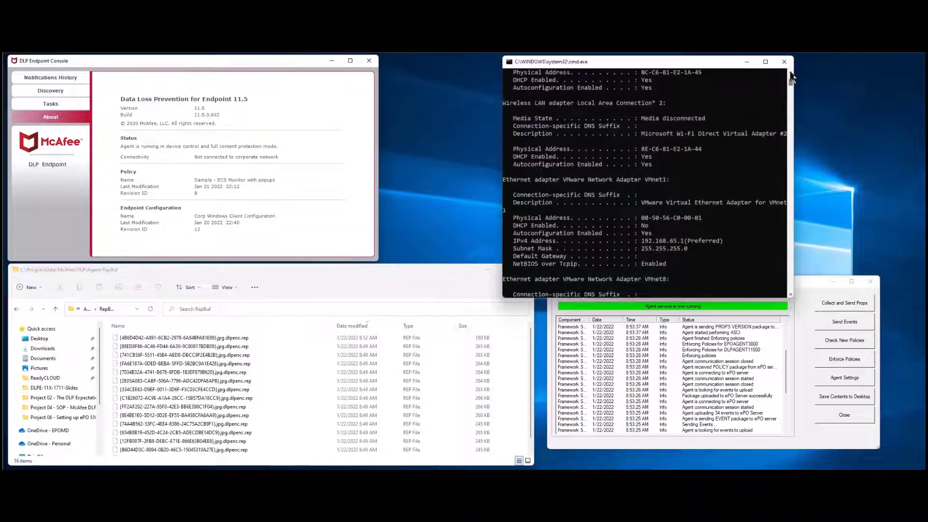
pyautogui.scroll(6, 792, 74)
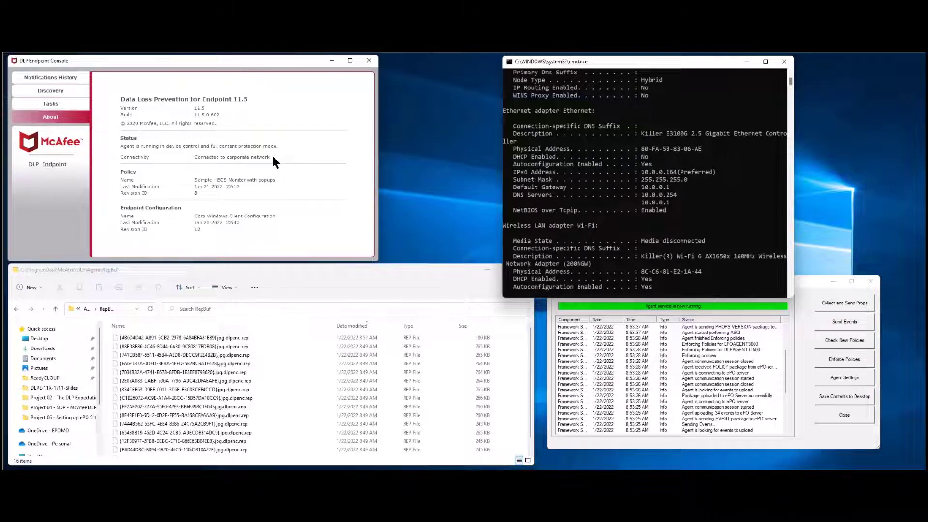
# Step: Send the buffered DLP events to the ePO server from McAfee Agent Monitor
pyautogui.click(859, 320)
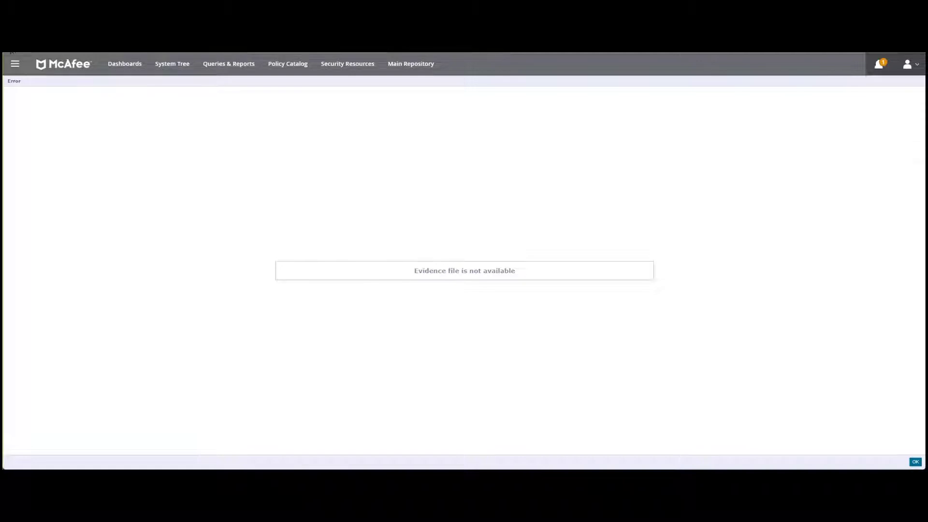
# Step: Go back to incident 395 and download its ScreenCapture.jpg evidence
pyautogui.press('Return')
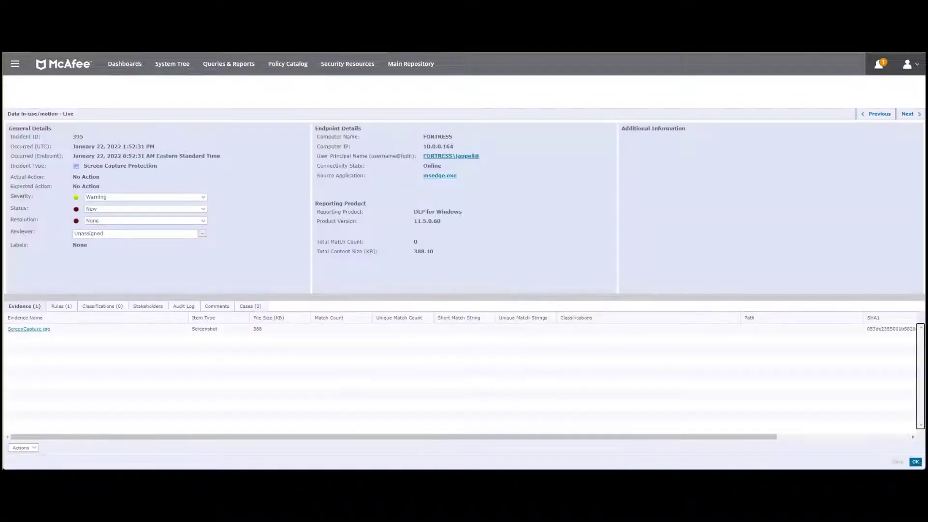
pyautogui.click(43, 330)
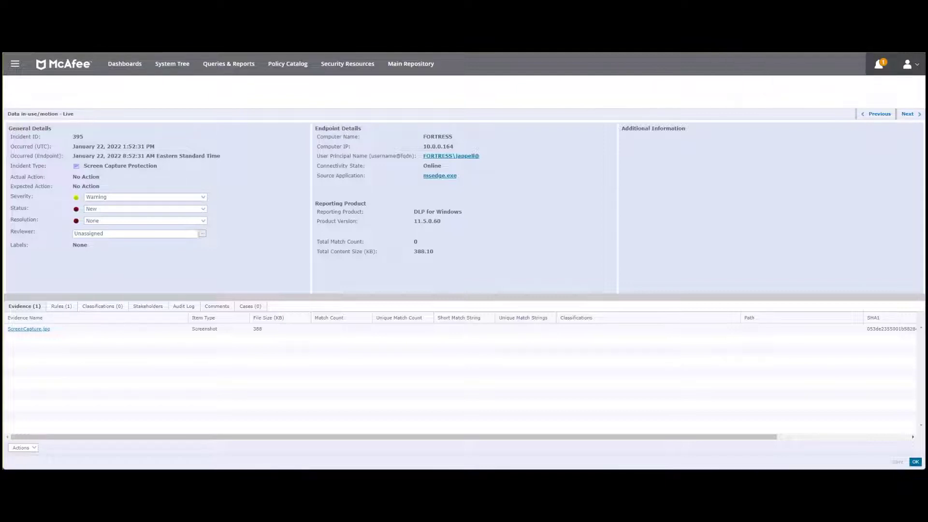
# Step: Reopen DLP Incident Manager from Recent Pages, open incident 393 and download its ScreenCapture.jpg
pyautogui.click(14, 66)
pyautogui.click(29, 98)
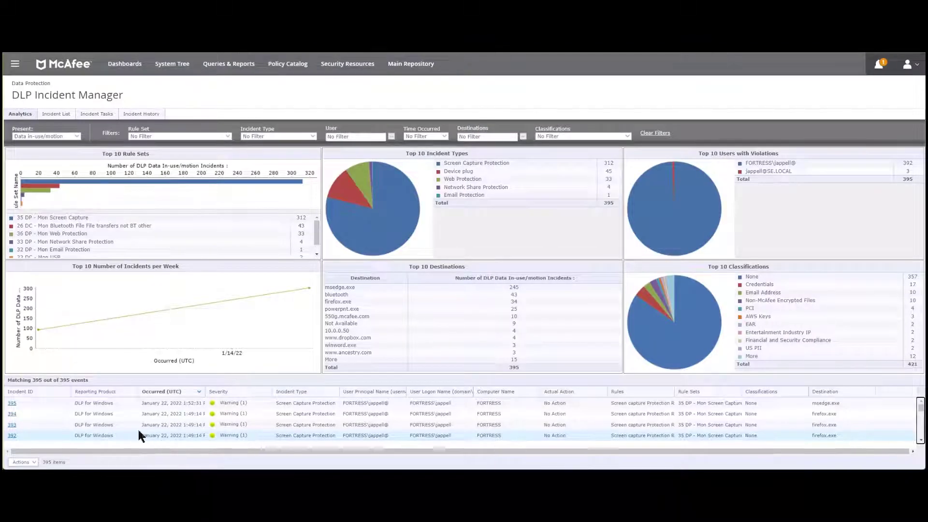
pyautogui.click(12, 425)
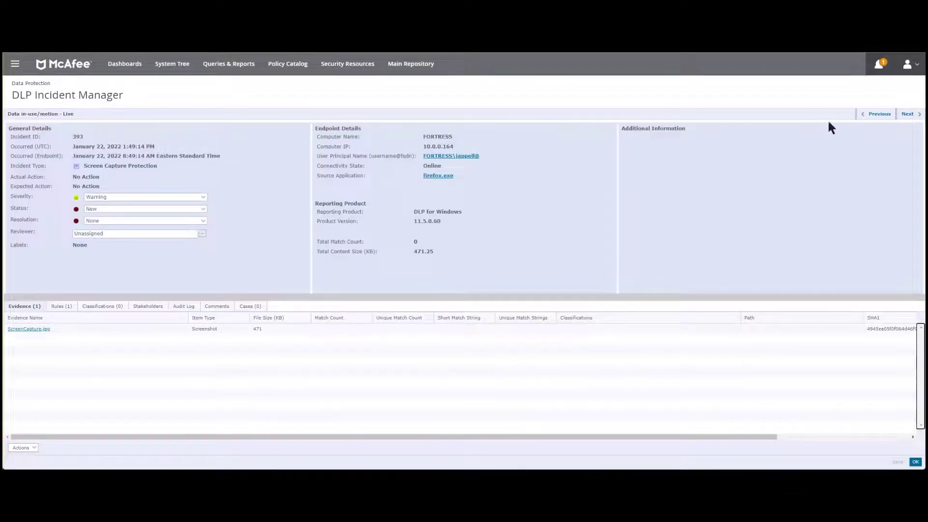
pyautogui.click(42, 331)
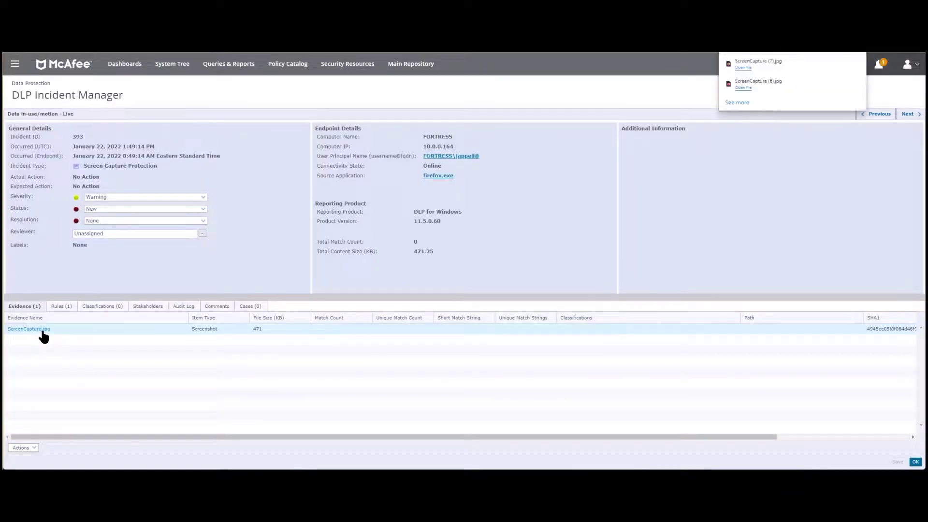